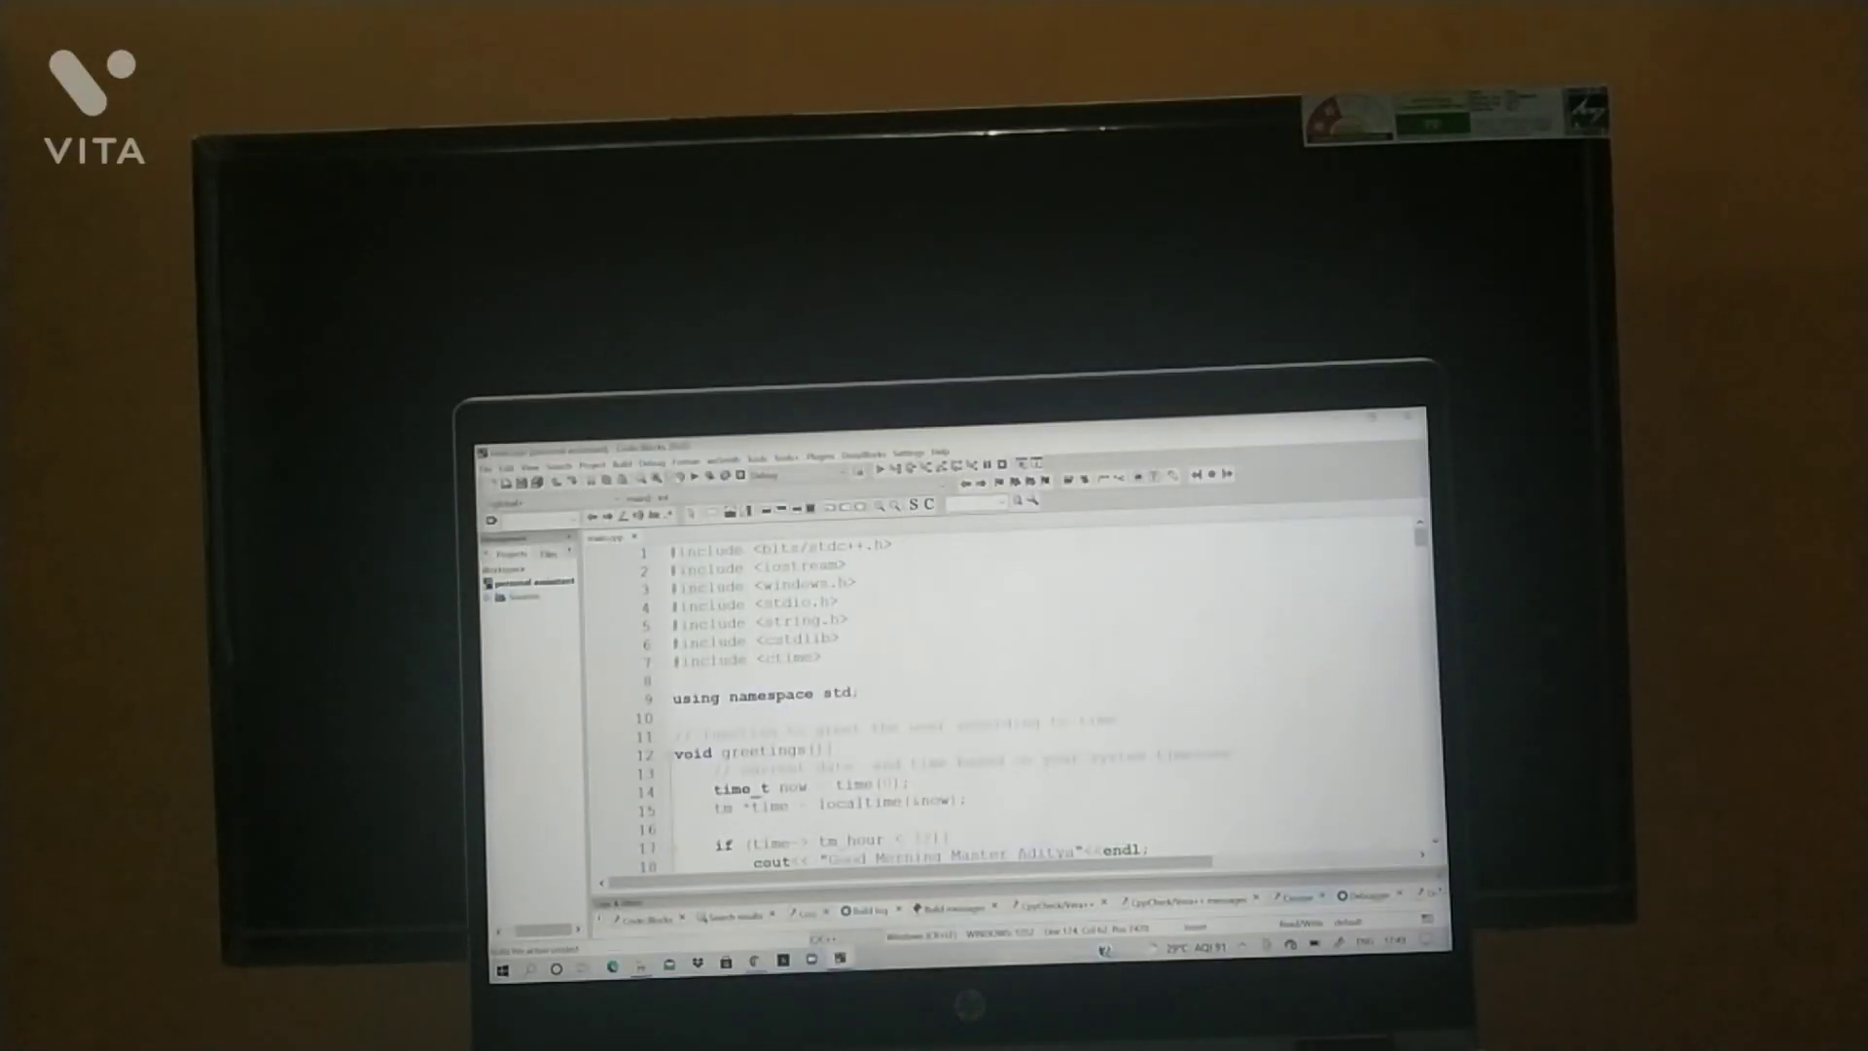
Build and run main.cpp with F9 to launch the assistant console.
key(F9)
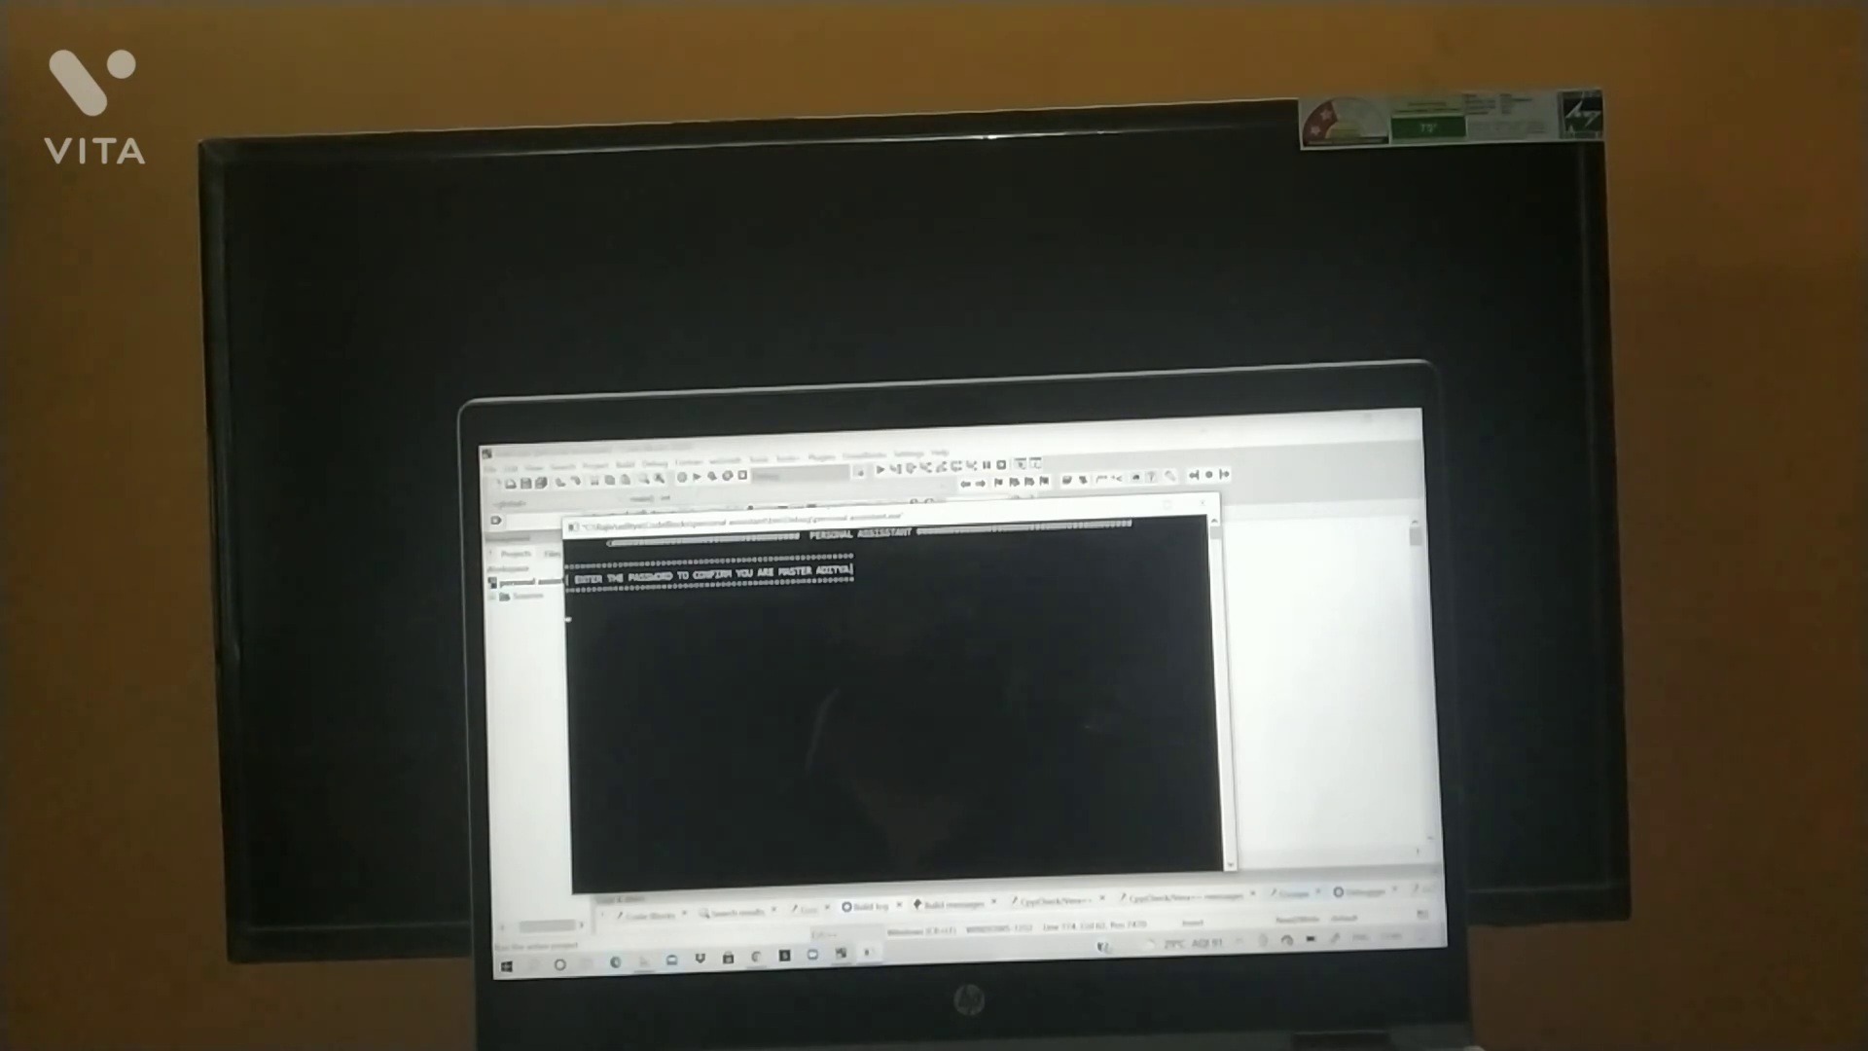
text(aditya)
key(Return)
text(hy v)
key(Return)
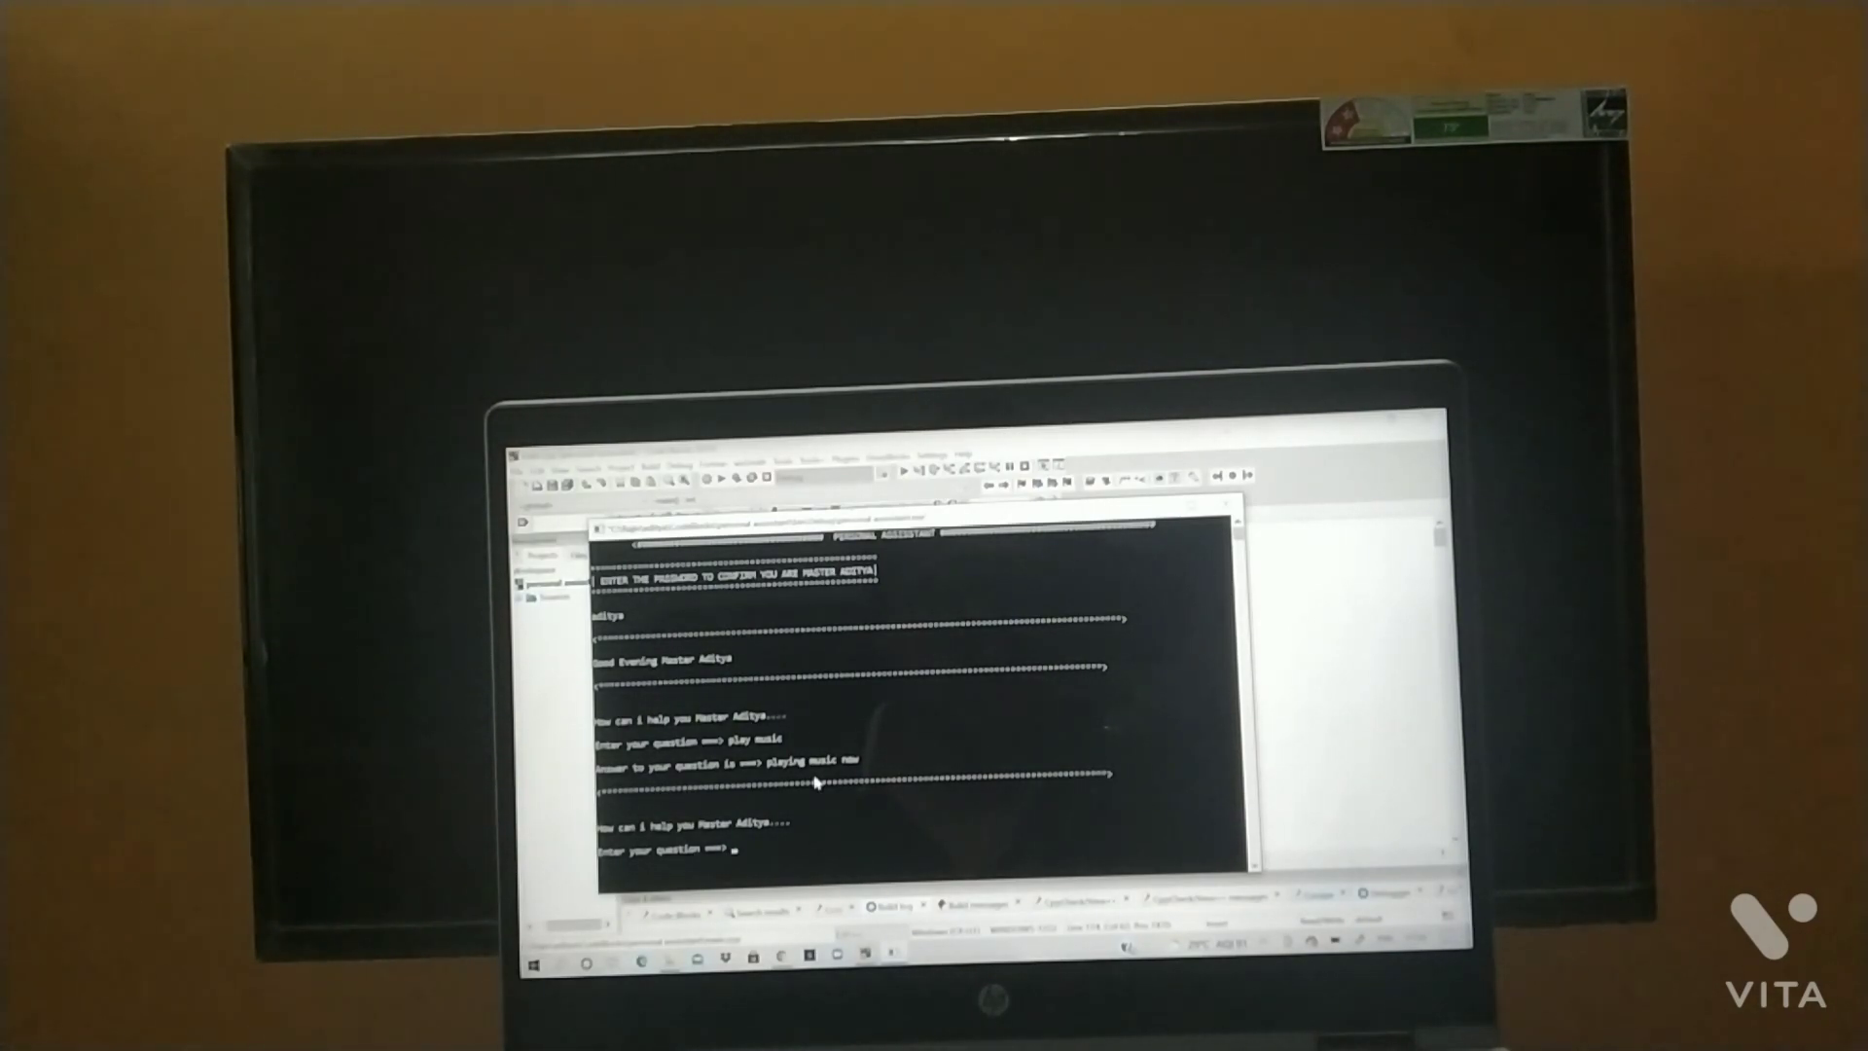
Say 'bye', close the finished console, and relaunch the assistant with F9.
key(Return)
key(Return)
scroll(814, 775, down, 2)
key(F9)
key(Return)
text(open notepad)
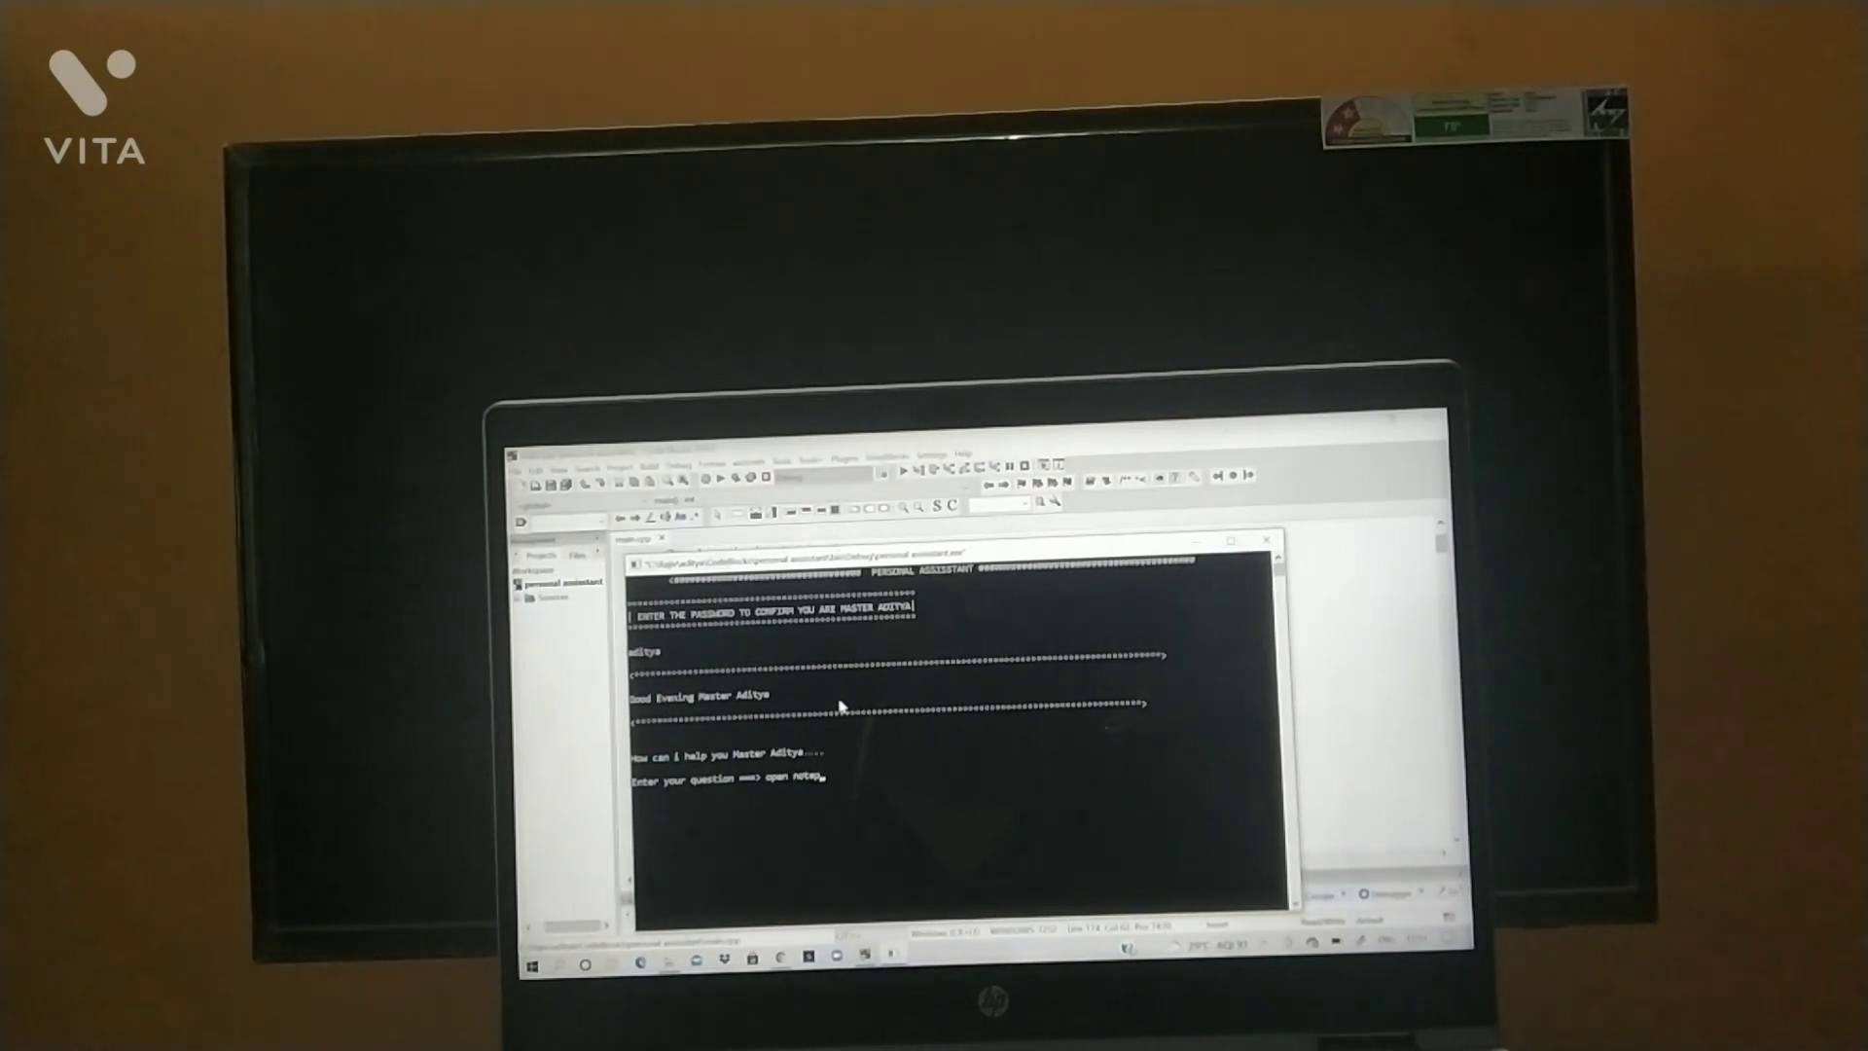